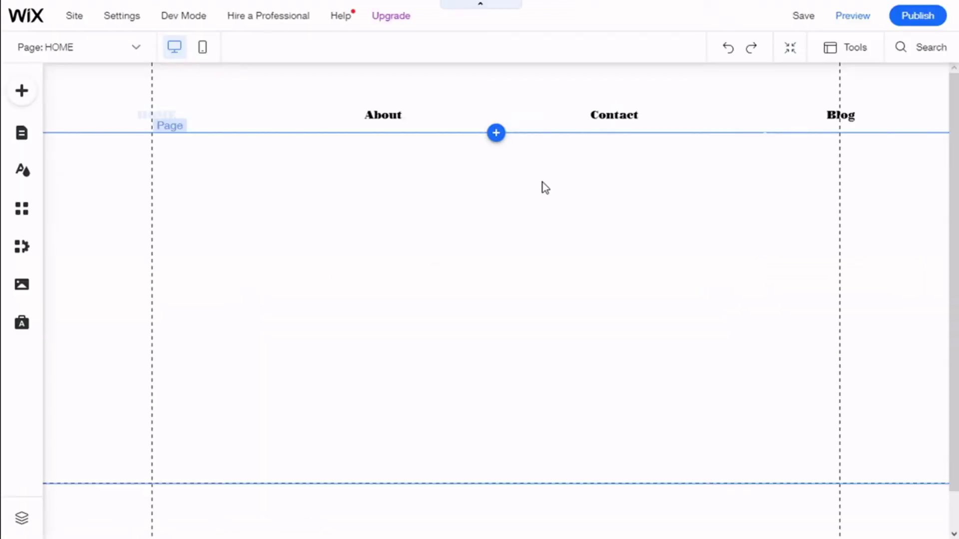
Browse Add > Button > Image Buttons to reach the image button designs.
click(23, 92)
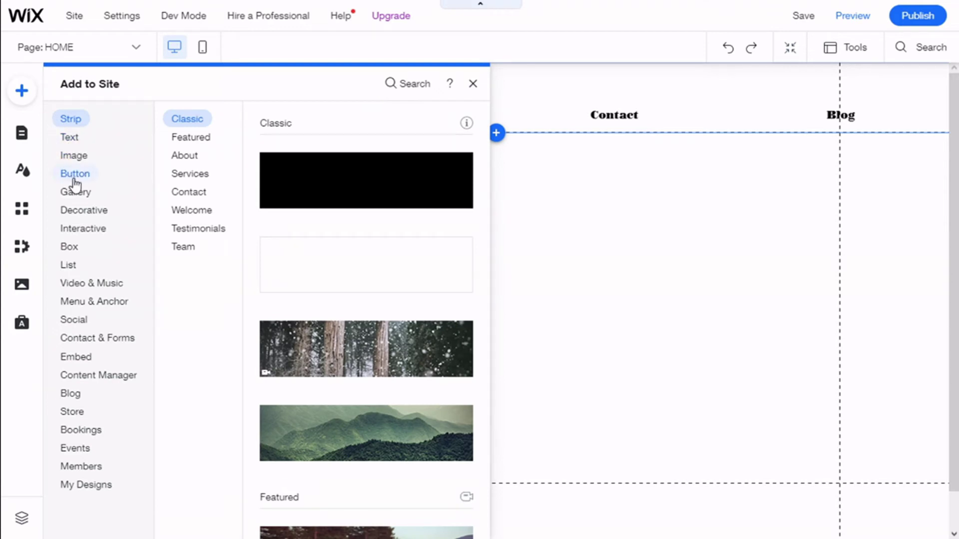
click(76, 175)
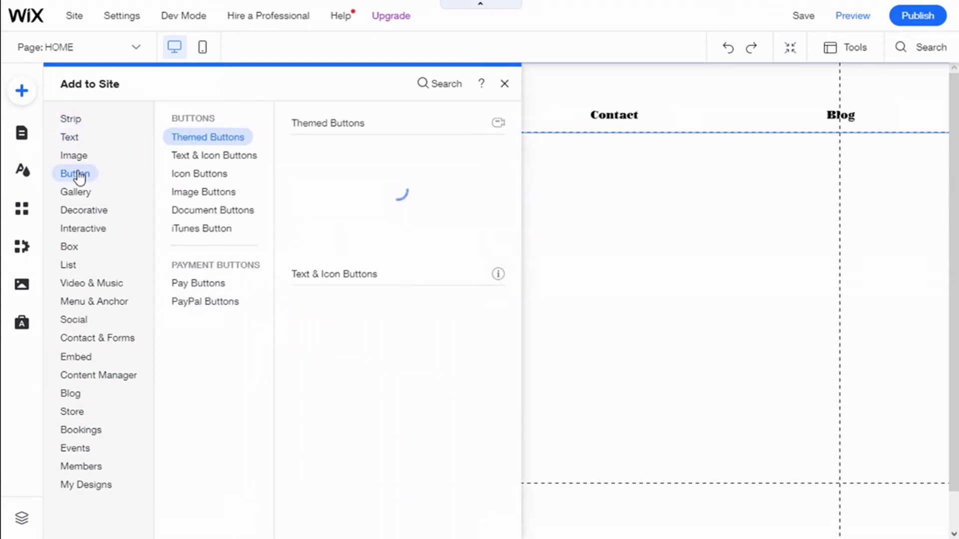
click(207, 193)
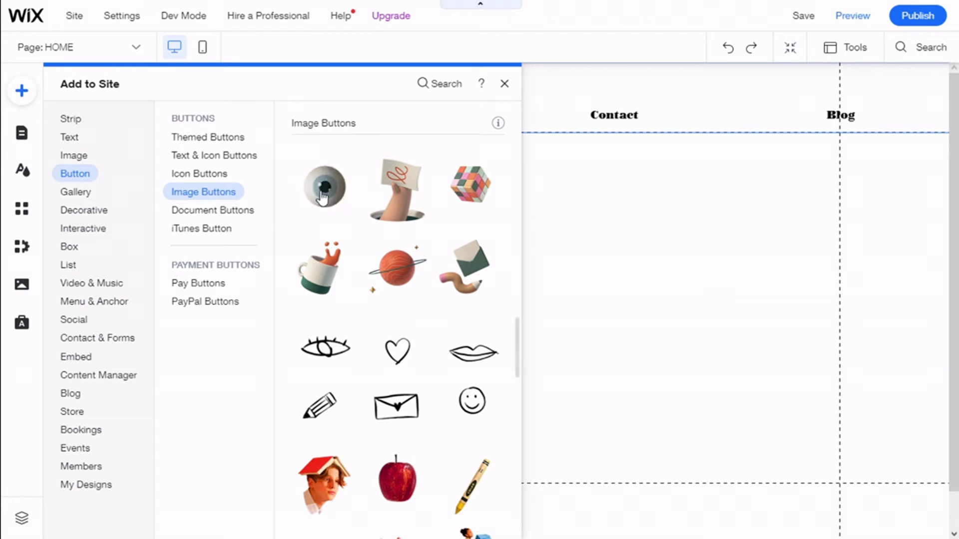
Place the eyeball image button near the page centre and open its settings.
mouse_move(325, 186)
drag(321, 189, 396, 275)
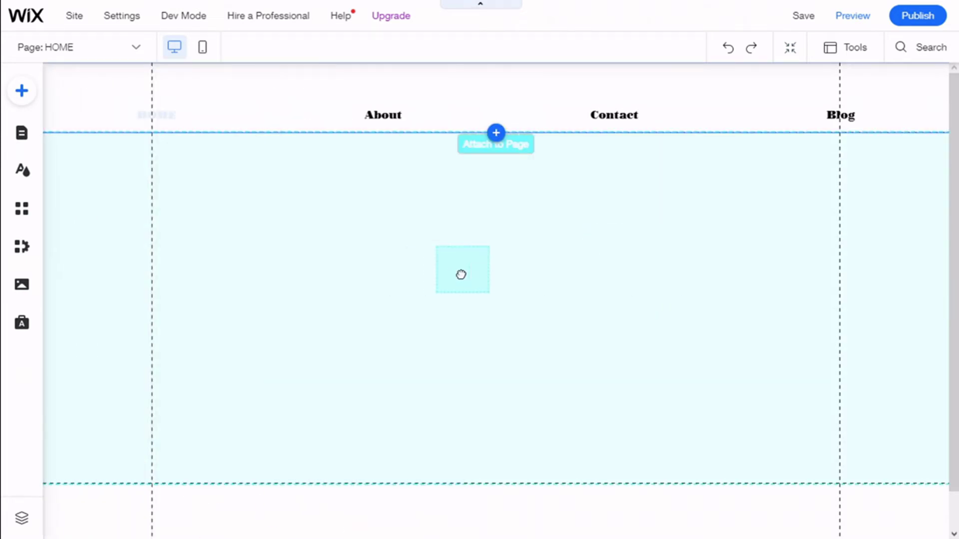
drag(396, 276, 511, 264)
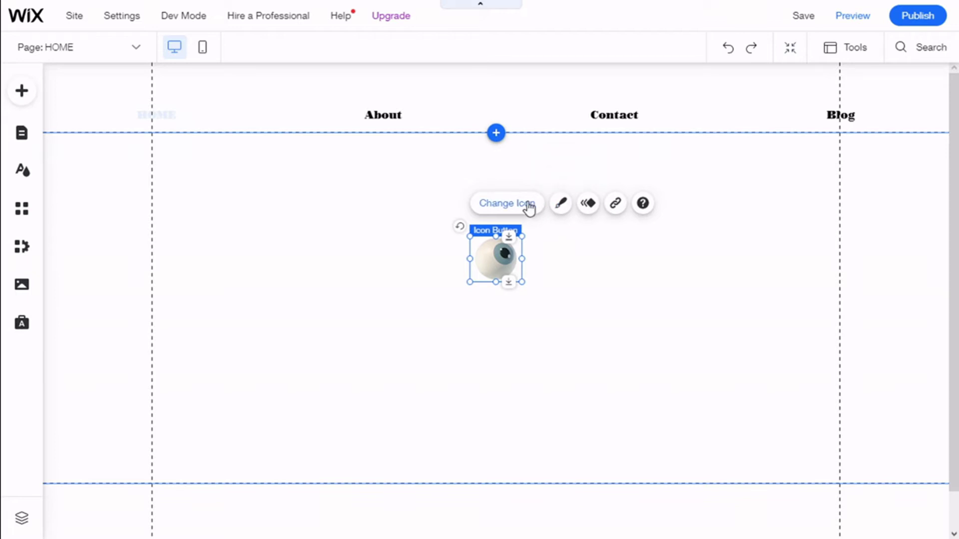
click(507, 203)
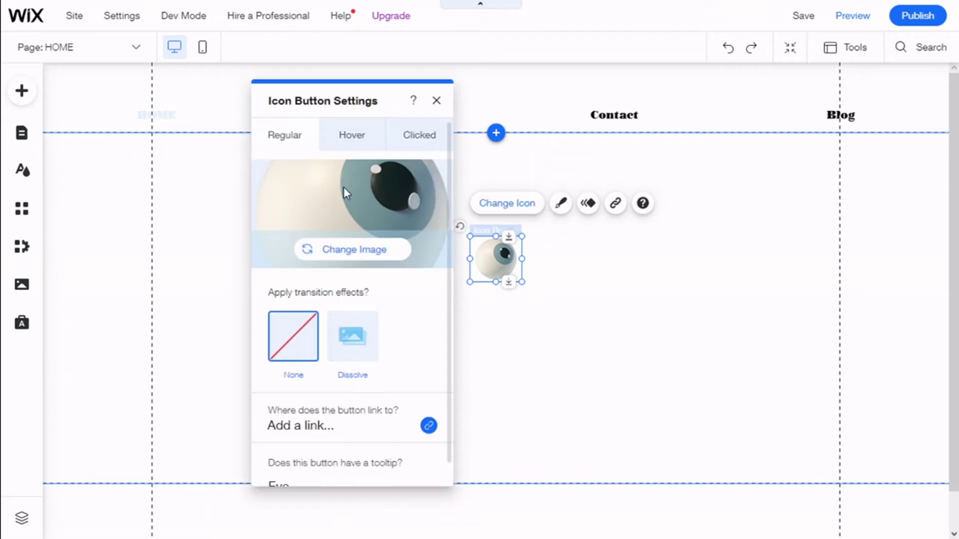
Replace the regular-state image with the stationery photo from Media from Wix.
click(354, 139)
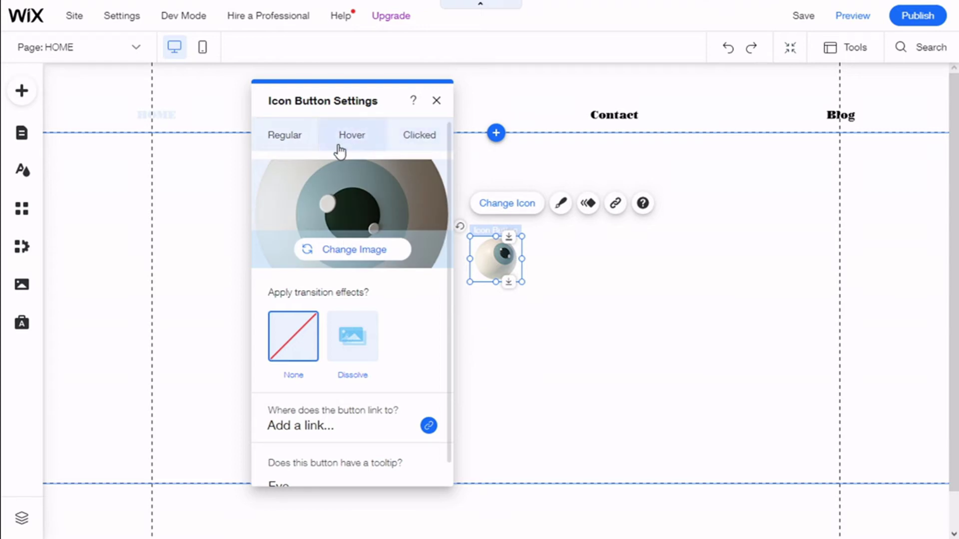
click(300, 152)
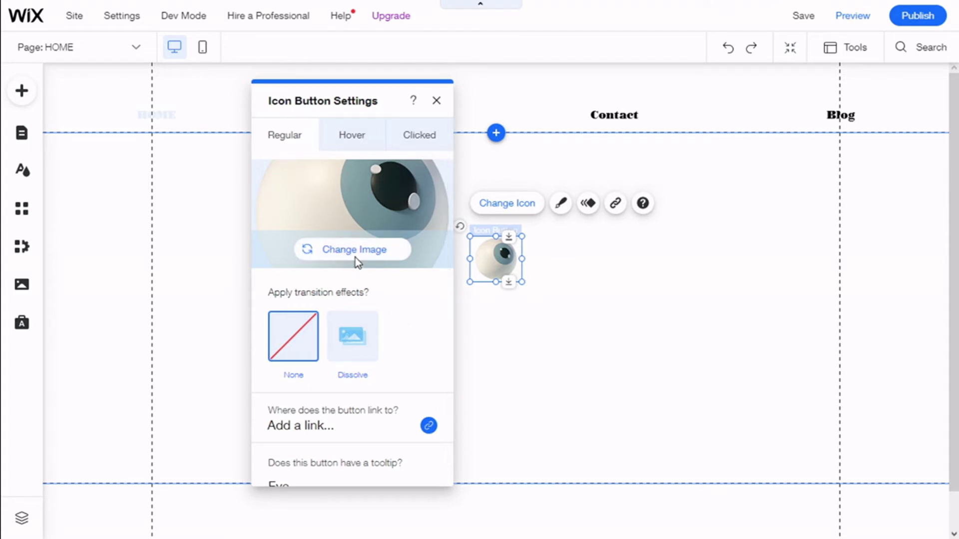
click(326, 254)
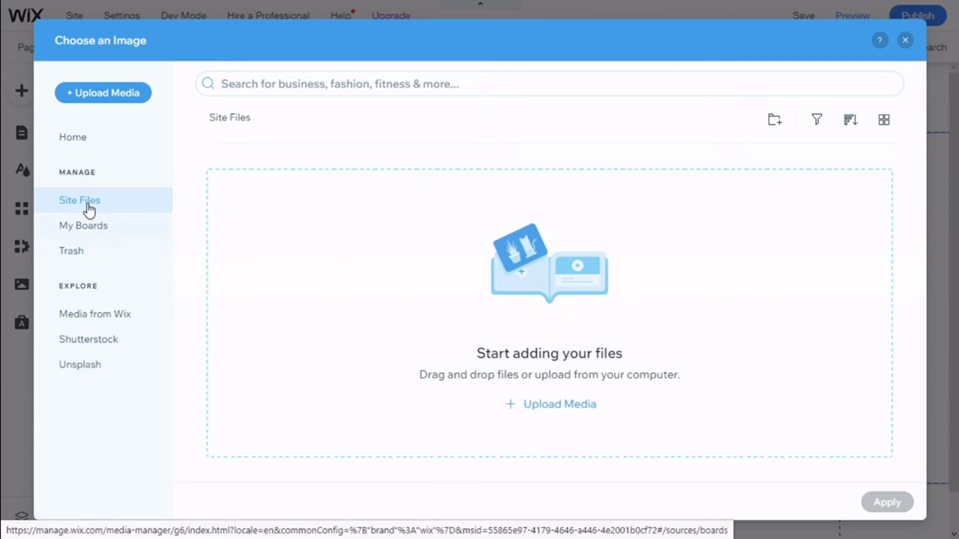
click(119, 321)
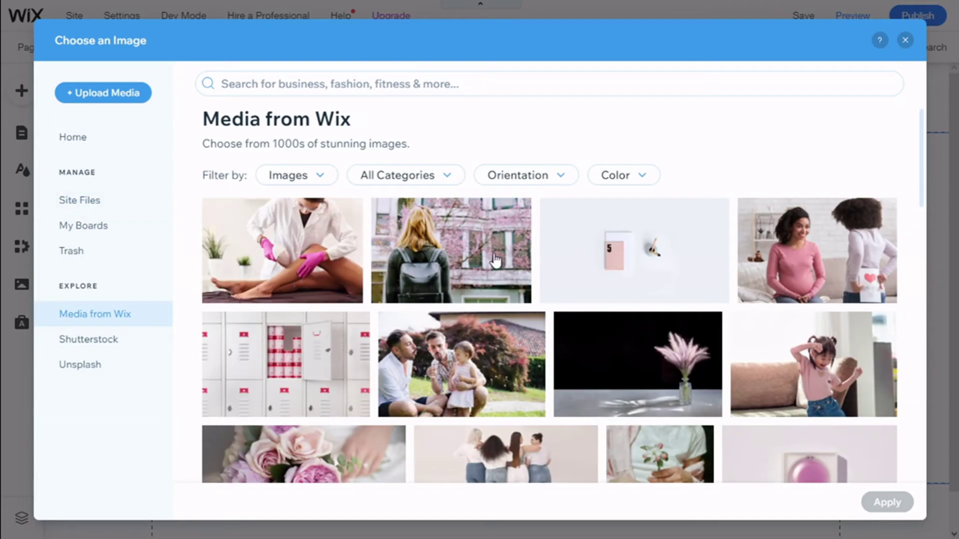
scroll(739, 285, down, 1)
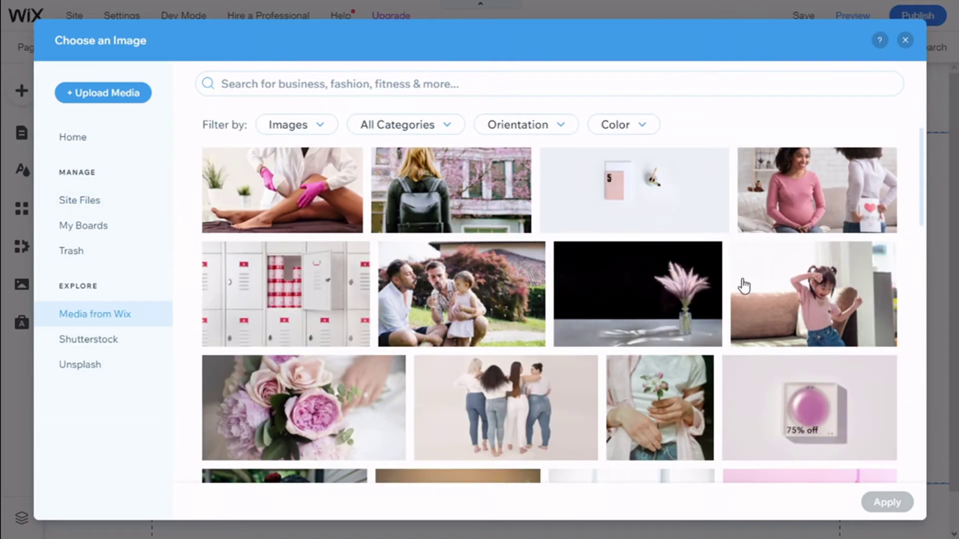
click(633, 195)
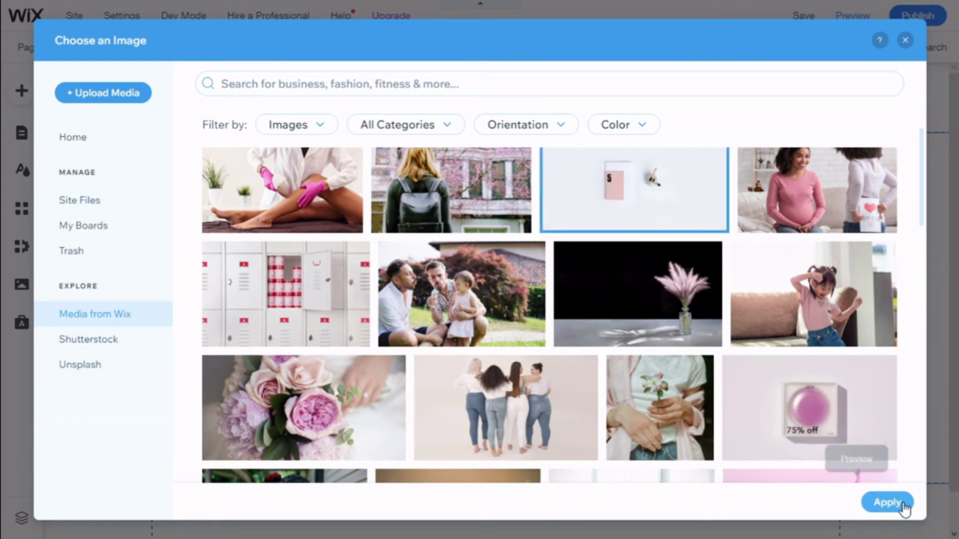
key(Return)
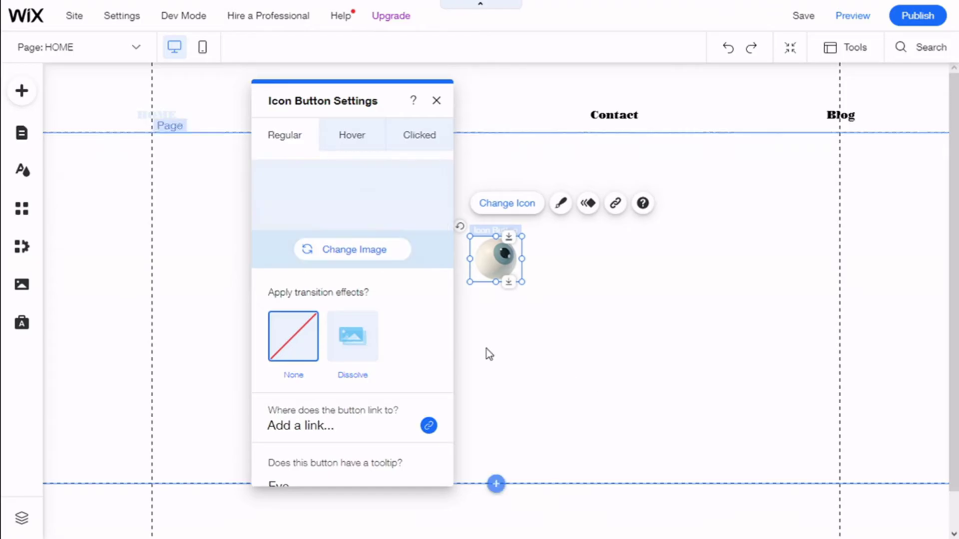
Replace the hover-state image with the Love Locker photo from Media from Wix.
click(358, 148)
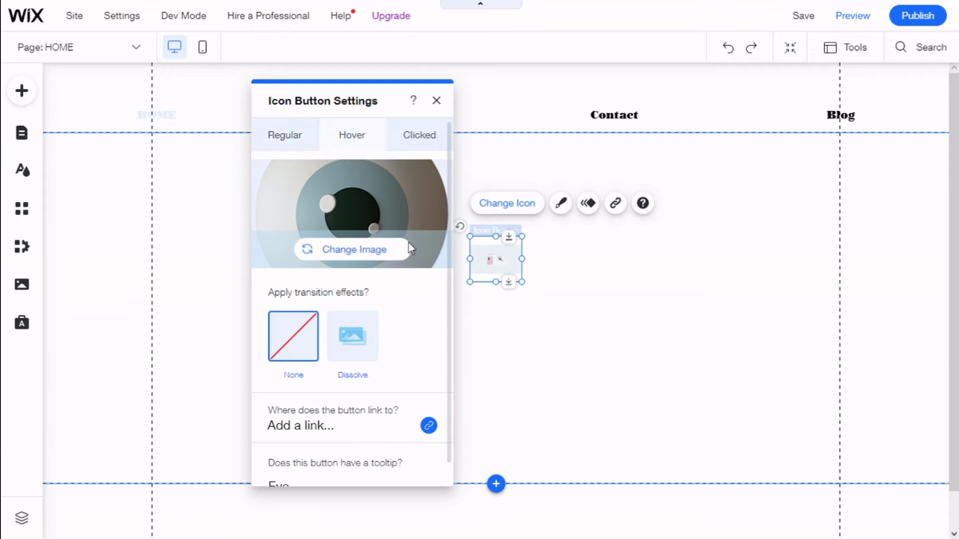
click(363, 255)
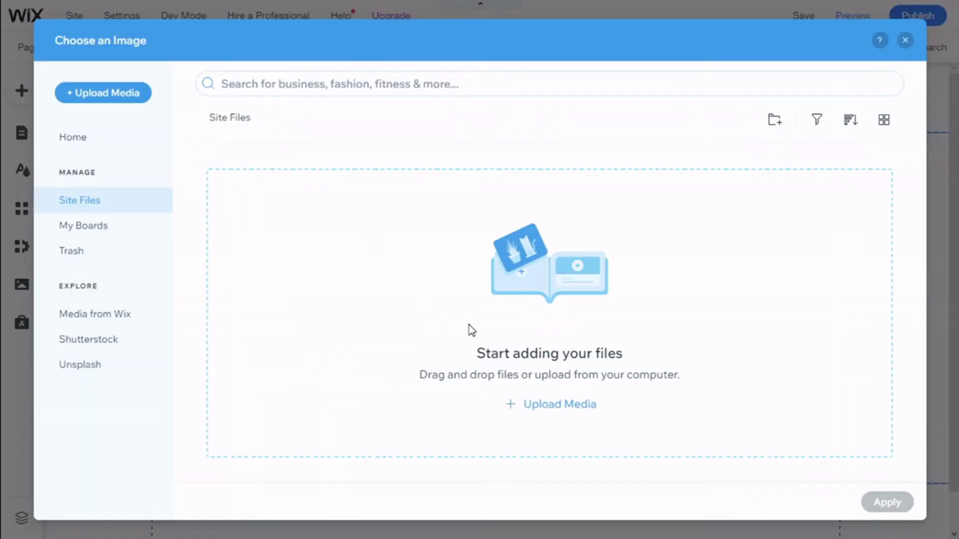
click(139, 314)
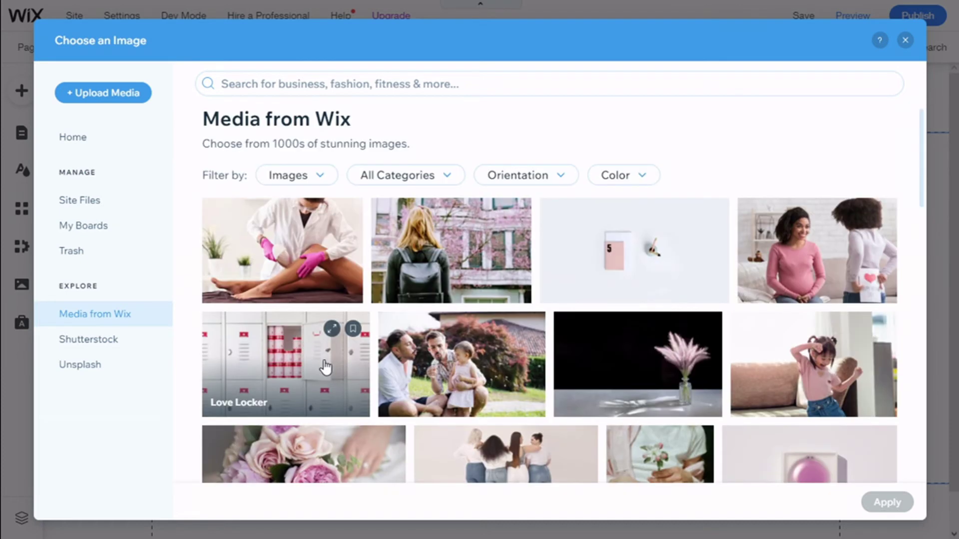
click(322, 363)
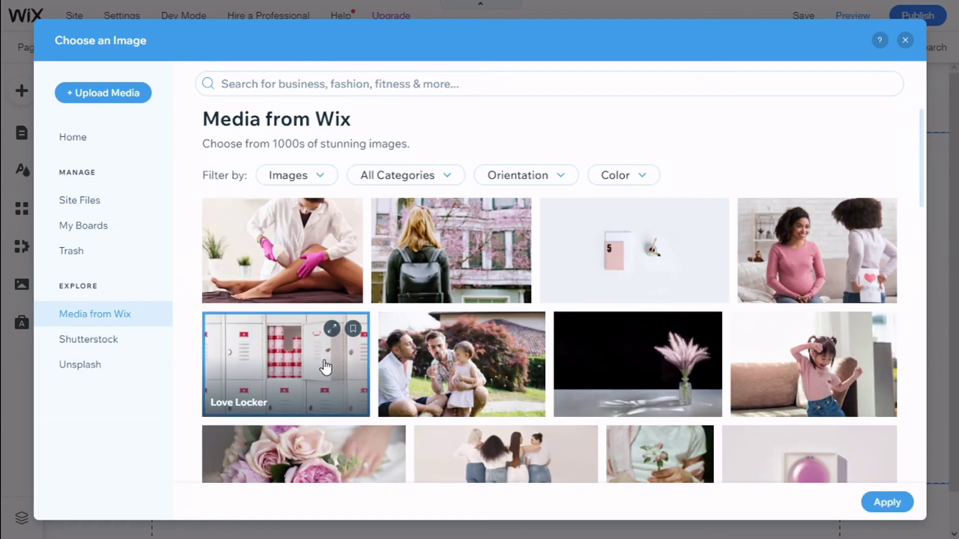
click(896, 504)
click(419, 142)
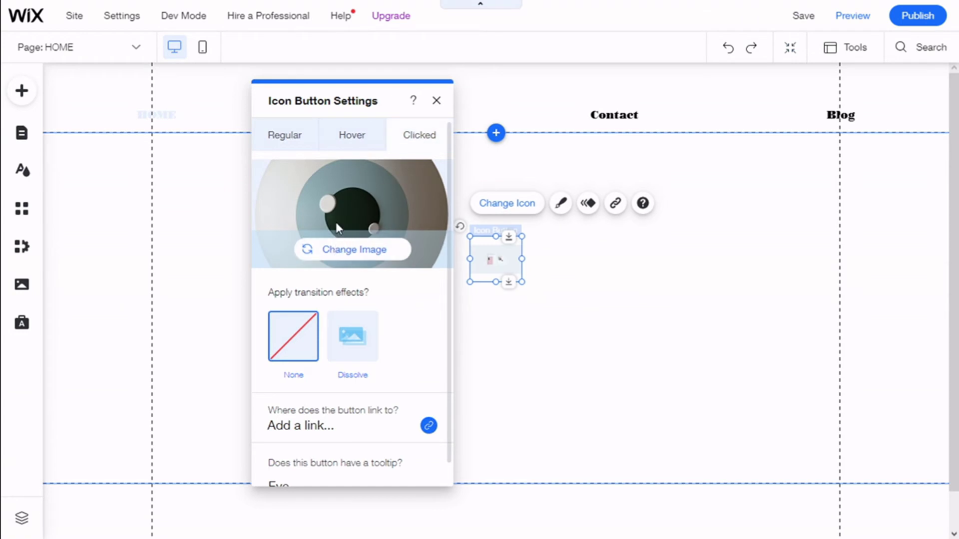
click(339, 150)
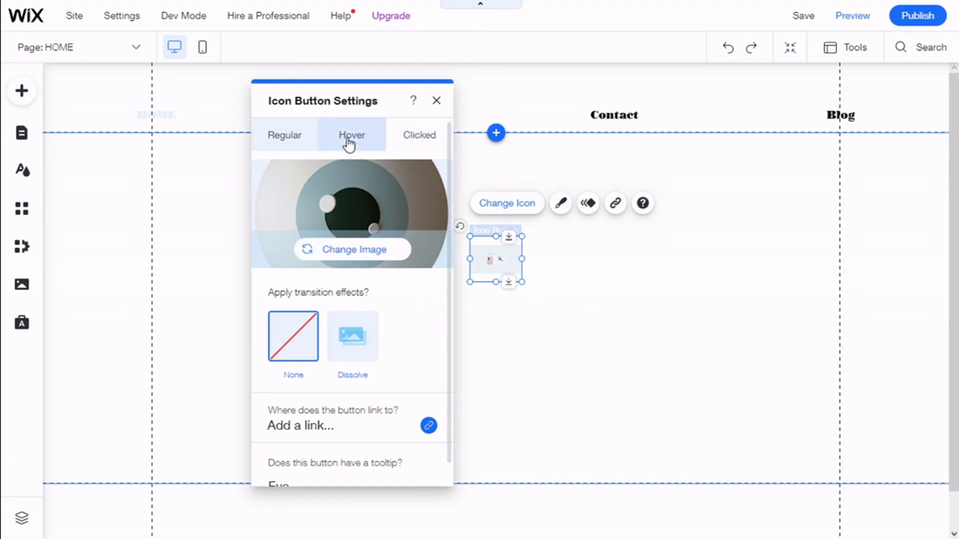
Set the button's image transition between states to dissolve.
click(350, 142)
click(303, 142)
scroll(371, 240, down, 1)
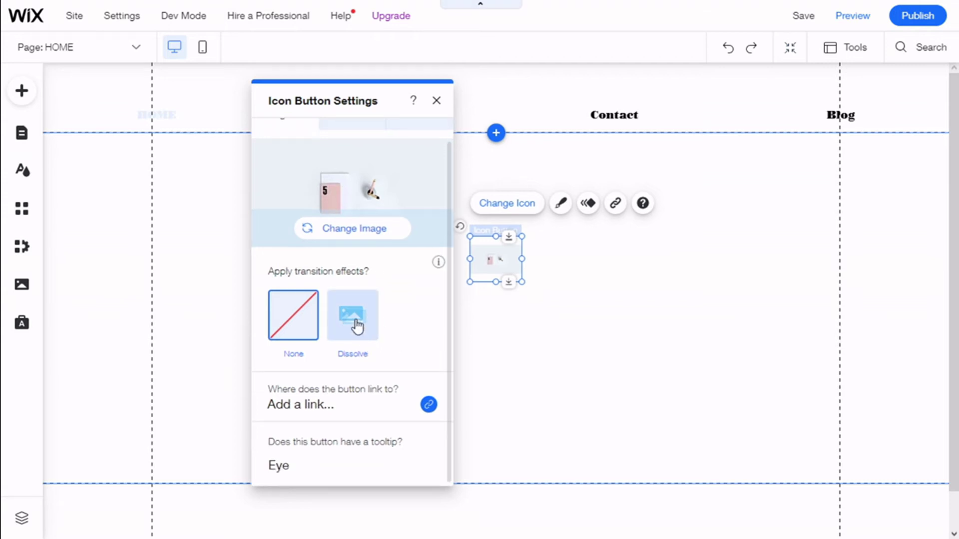
click(356, 323)
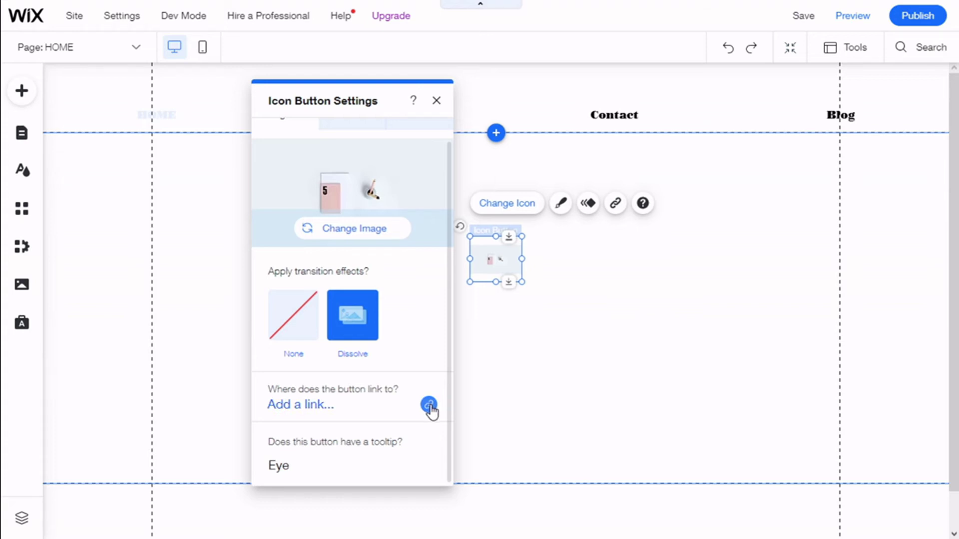
Link the button to the Blog page, opening in a new window.
click(416, 409)
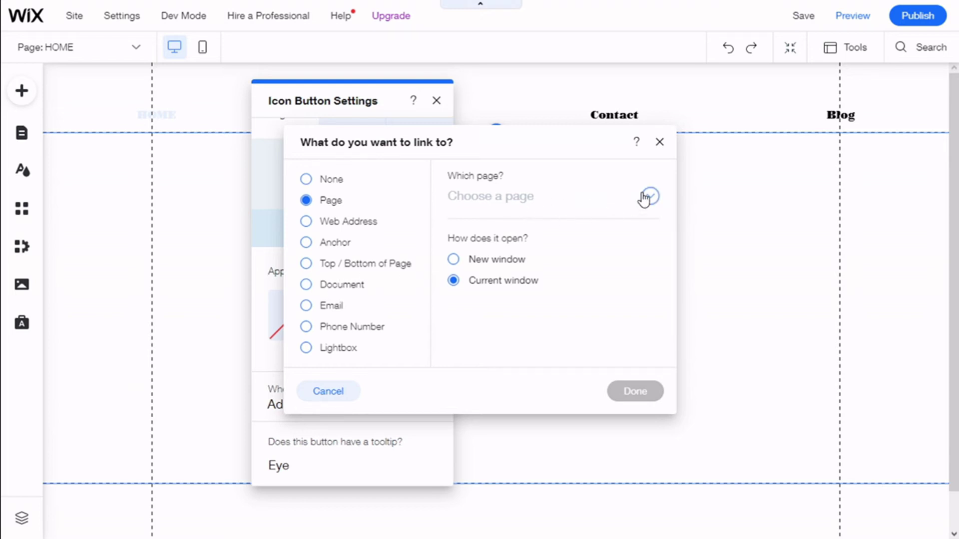
click(649, 195)
click(481, 303)
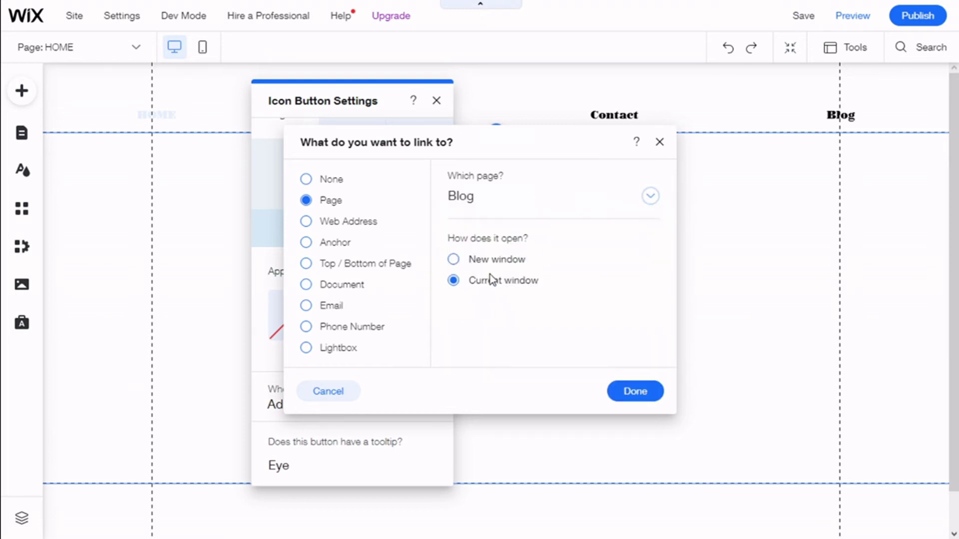
click(454, 260)
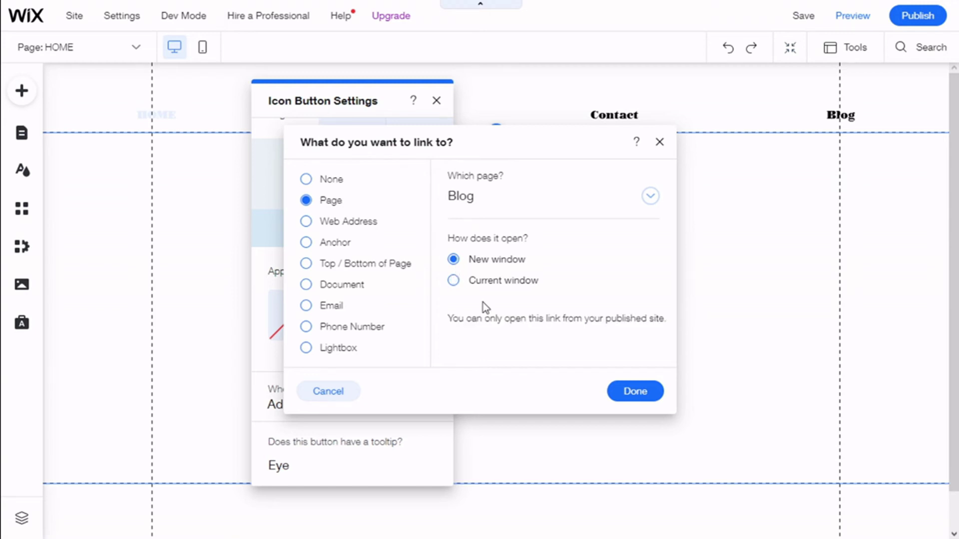
click(633, 403)
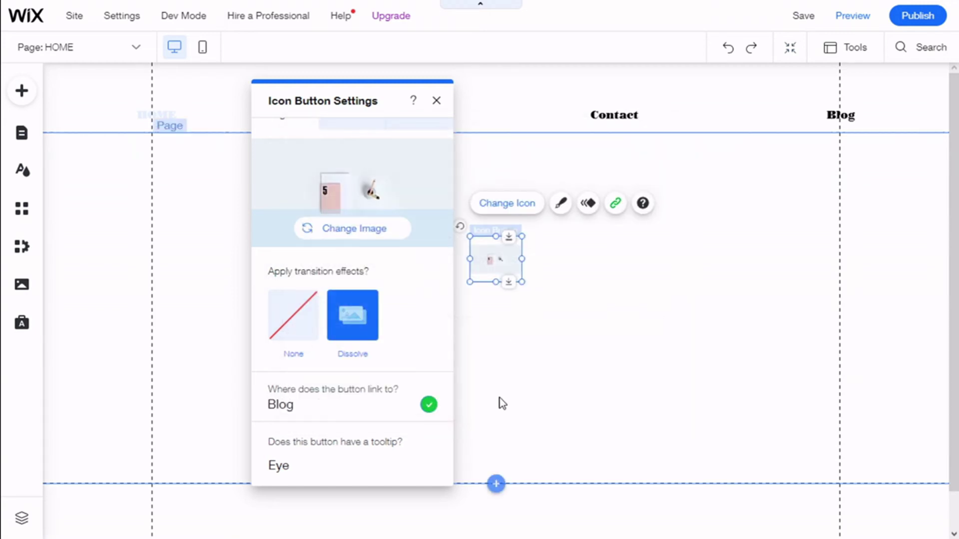
Clear the old tooltip text Eye to replace it with Blog.
click(308, 471)
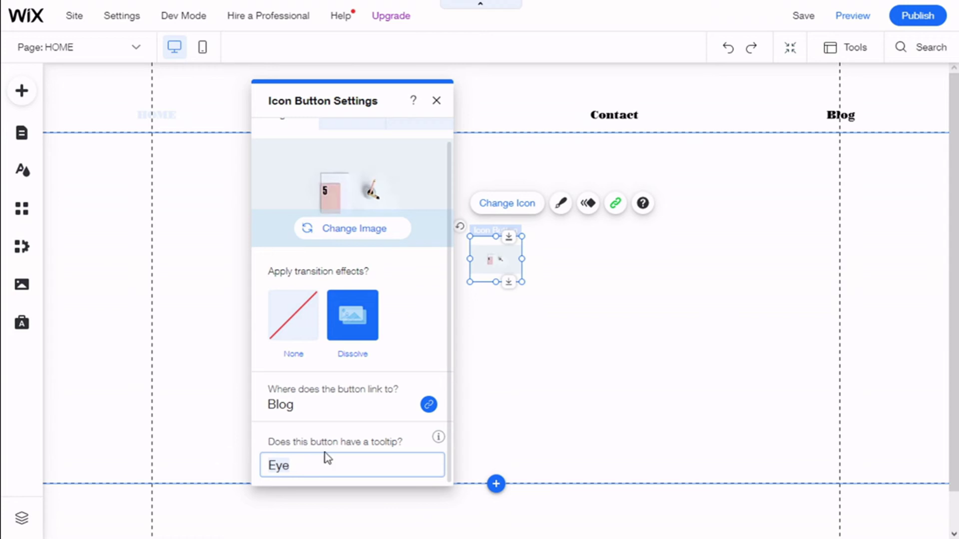
key(BackSpace)
text(Blog)
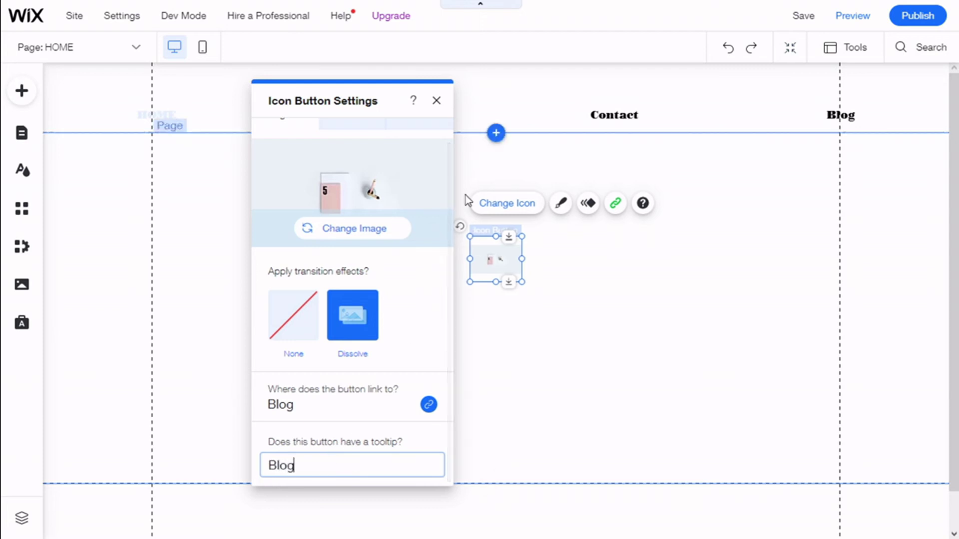
click(437, 102)
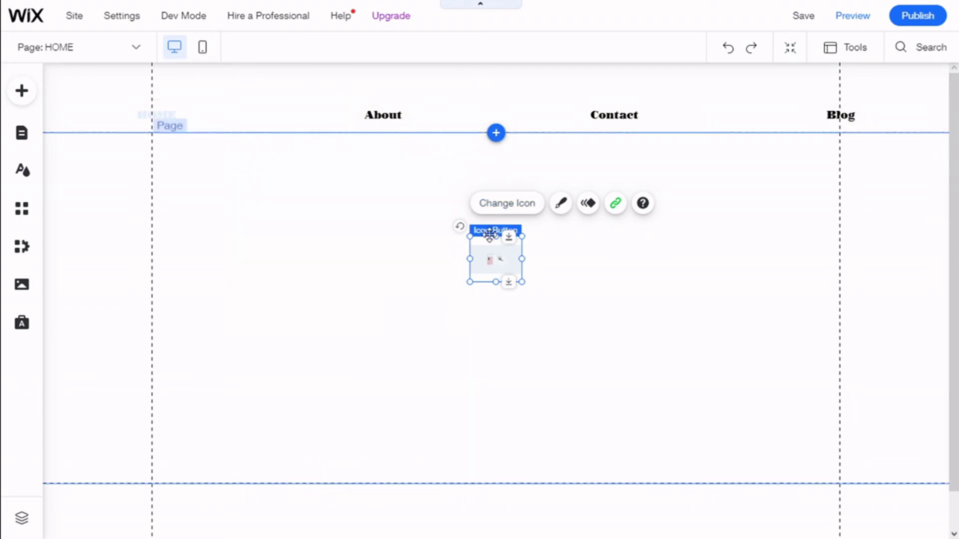
click(561, 212)
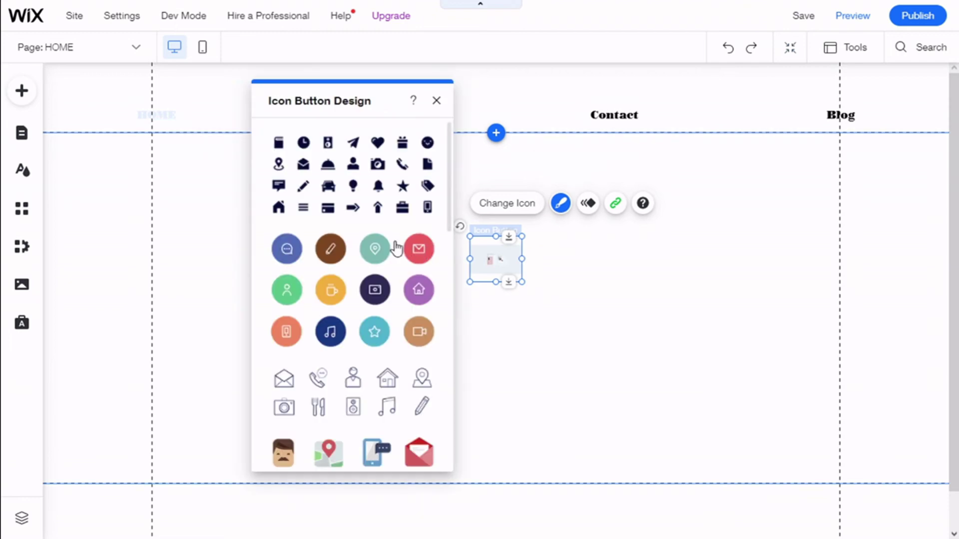
scroll(389, 248, down, 1)
scroll(381, 196, down, 4)
scroll(372, 228, down, 4)
scroll(372, 228, down, 4)
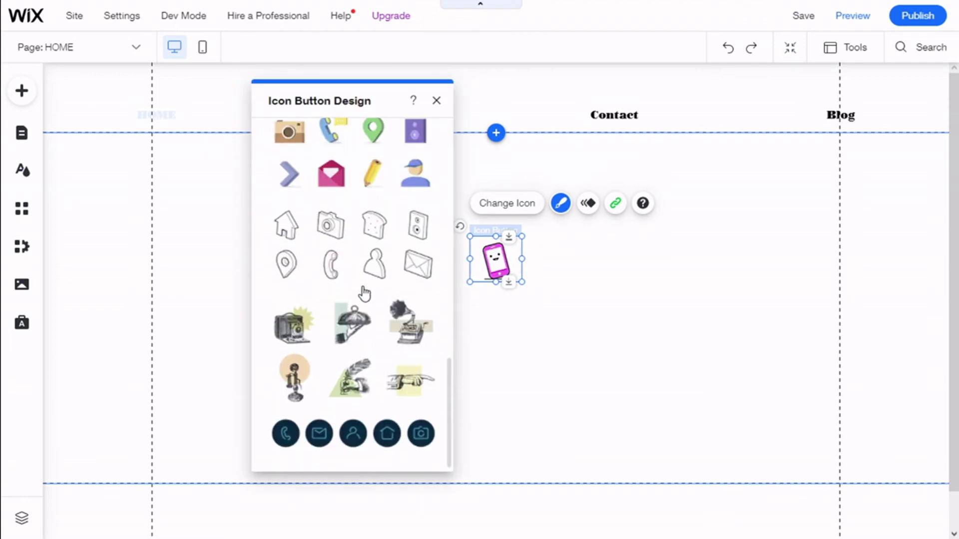
scroll(380, 352, up, 4)
scroll(380, 352, up, 5)
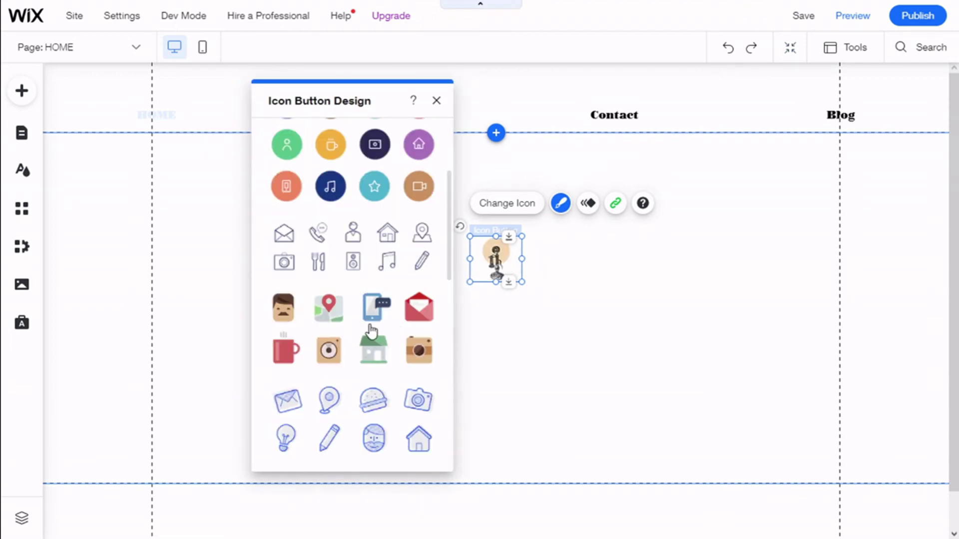
scroll(390, 263, up, 3)
click(437, 102)
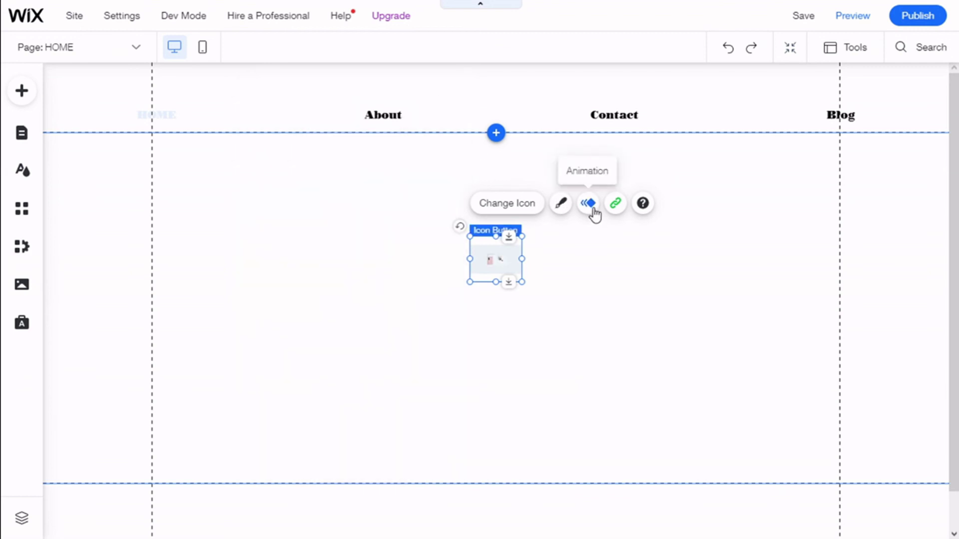
click(588, 203)
scroll(302, 210, down, 2)
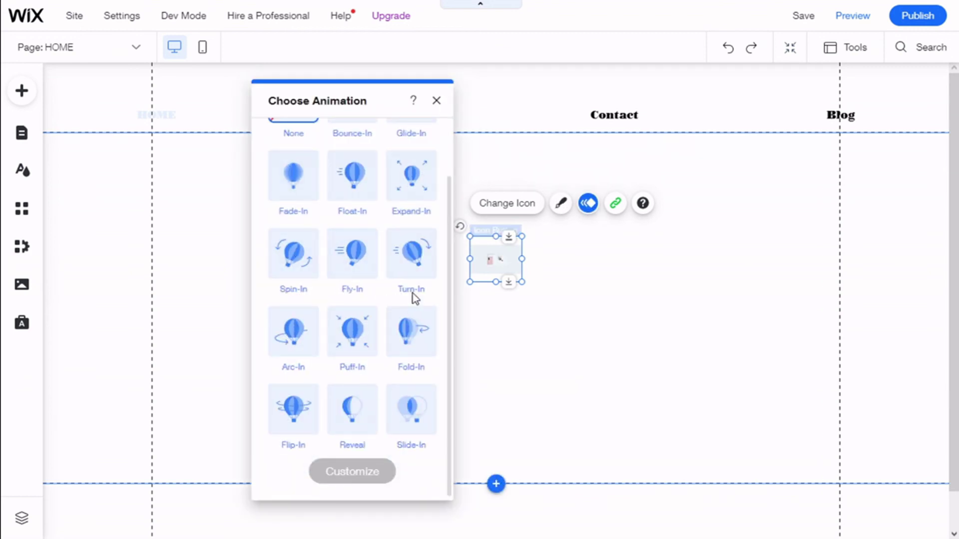
click(437, 101)
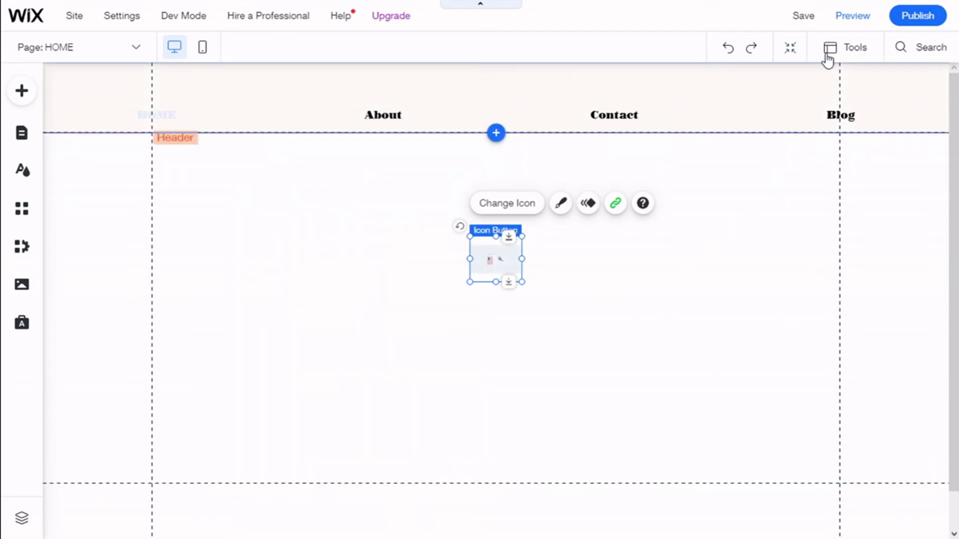
click(852, 16)
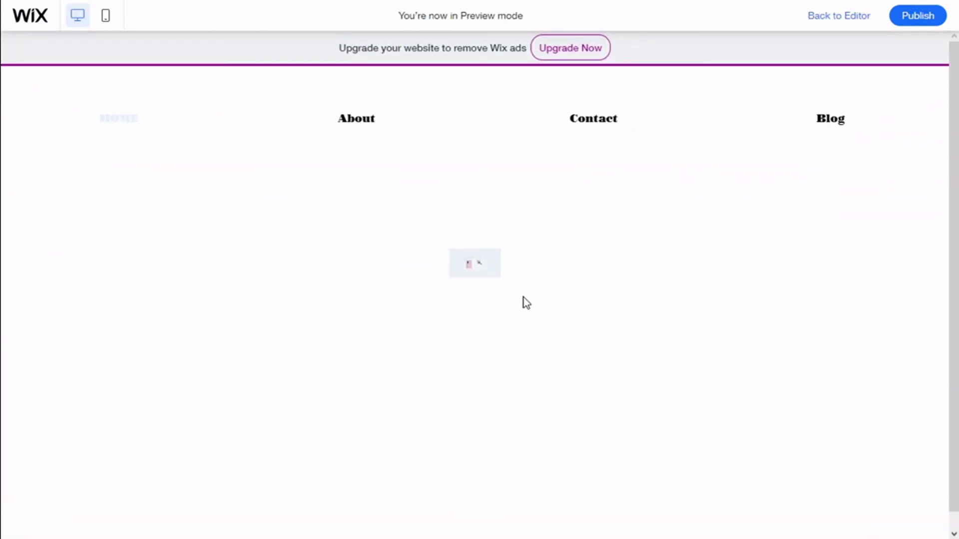
click(474, 276)
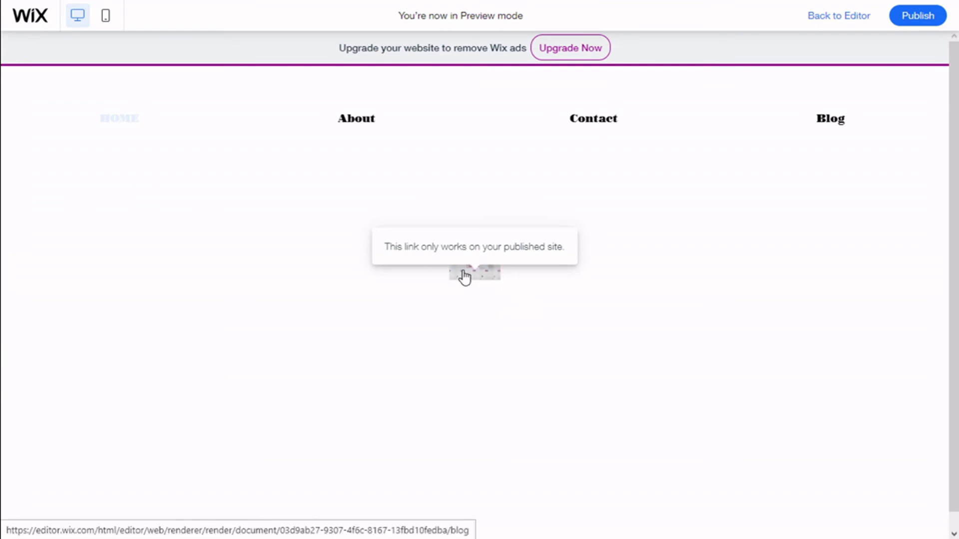
click(836, 16)
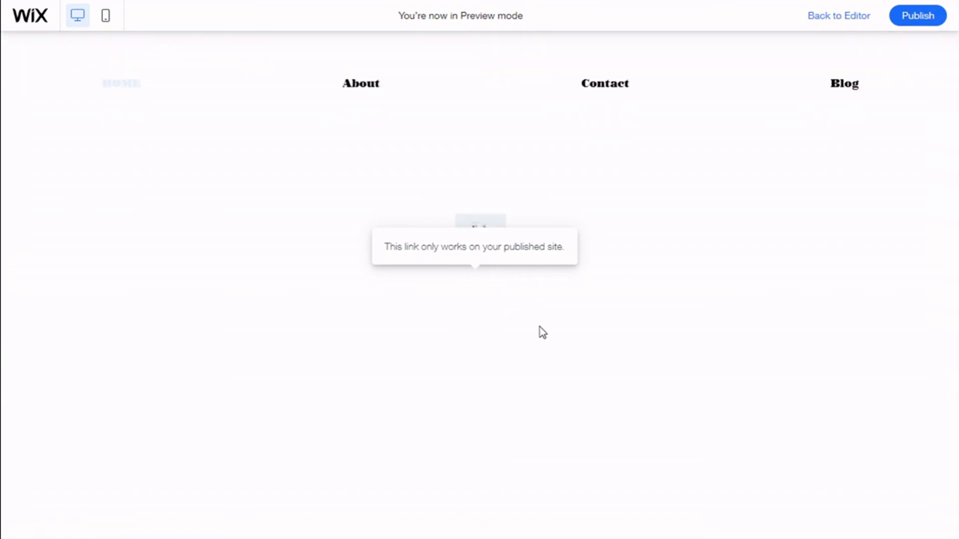
Stretch the icon button much wider, reposition it, and preview the page.
click(514, 263)
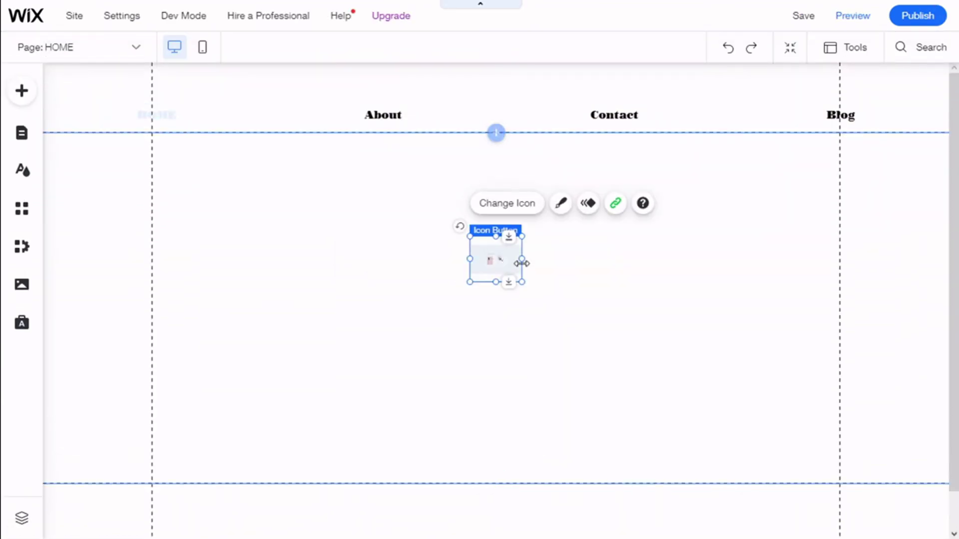
drag(518, 260, 676, 260)
drag(560, 263, 480, 251)
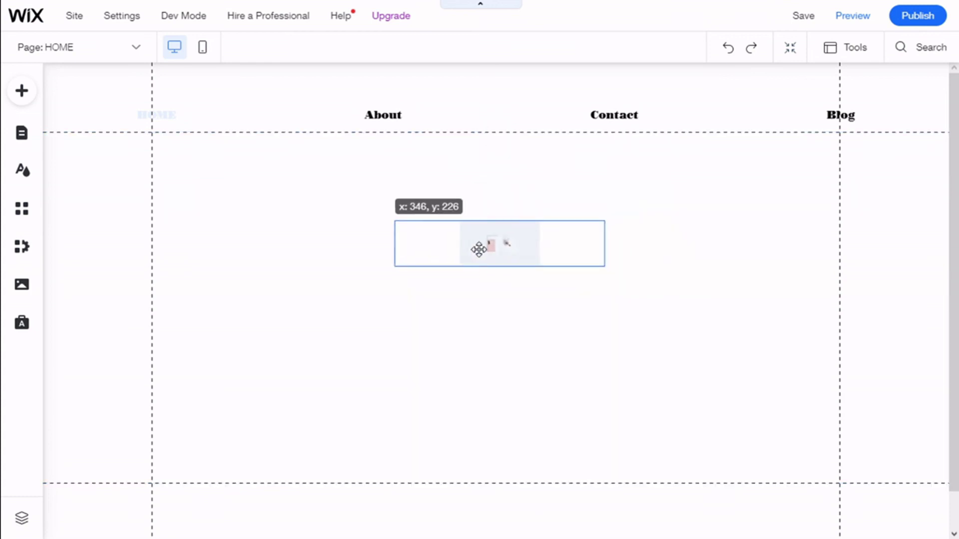
drag(395, 243, 342, 243)
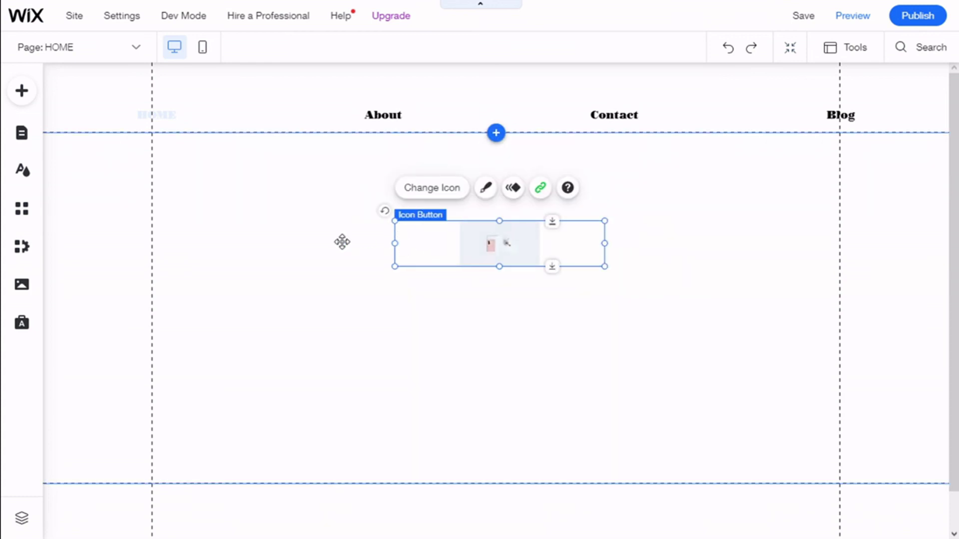
click(857, 22)
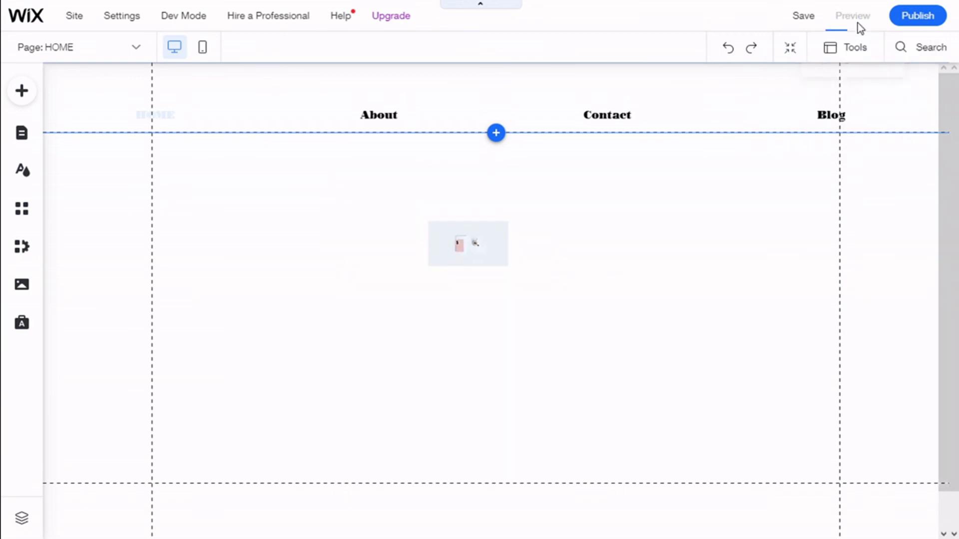